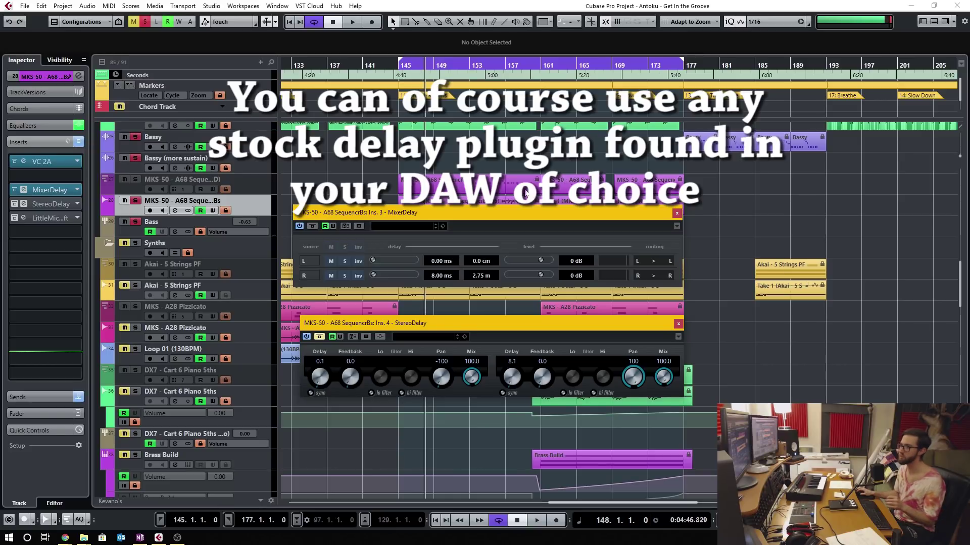
left_click_drag(381, 326, 377, 321)
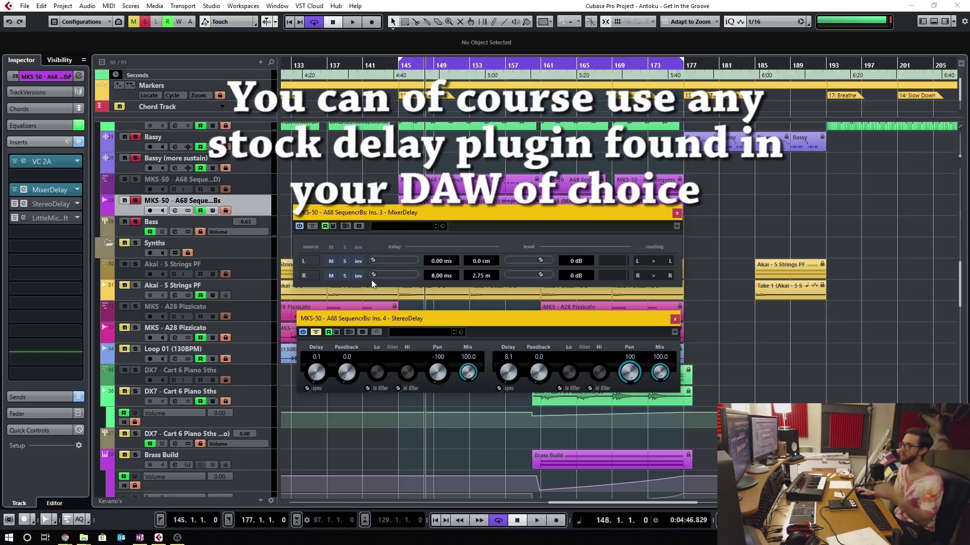
left_click_drag(370, 214, 373, 216)
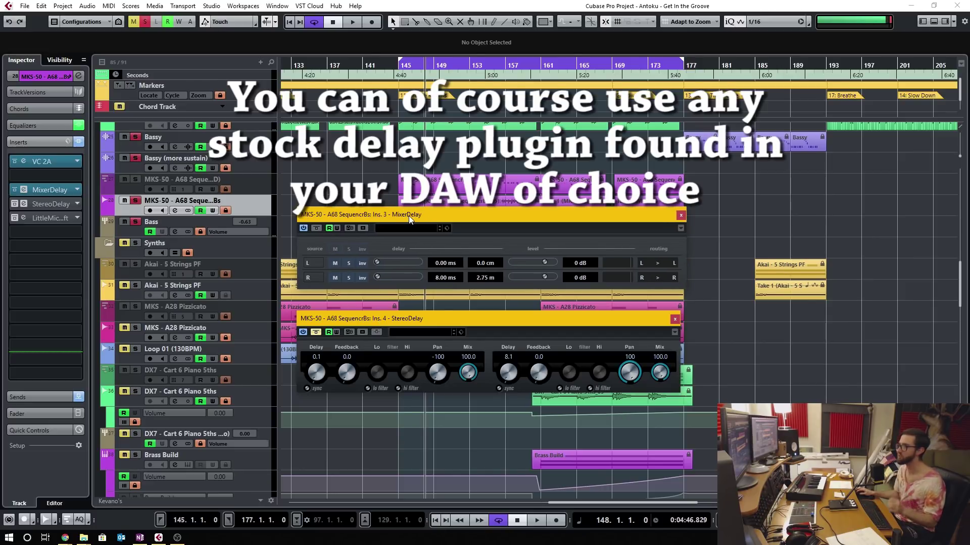
mouse_move(424, 321)
left_mouse_down()
mouse_move(439, 316)
mouse_move(425, 330)
left_mouse_up()
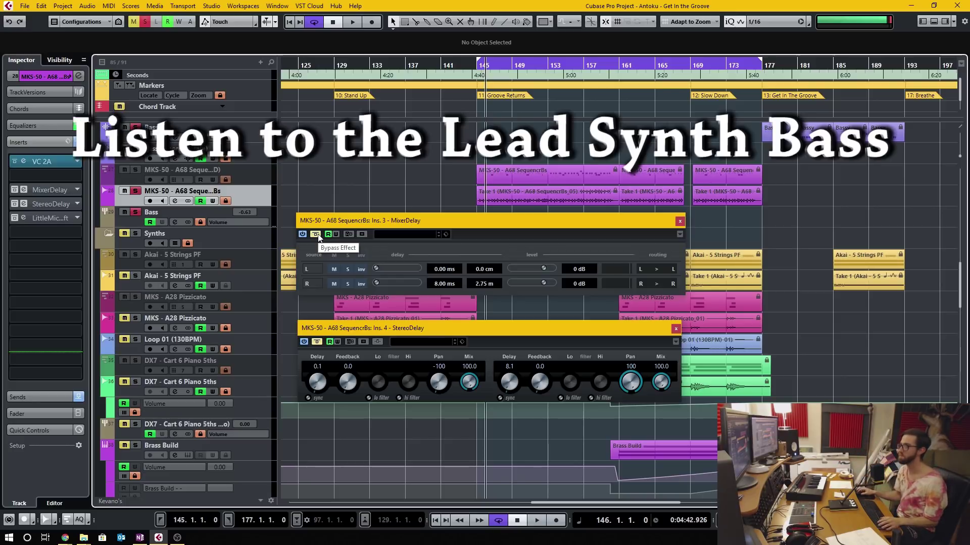
Play the soloed bass while toggling MixerDelay's bypass to compare the dry and widened sound, and stop playback.
key("space")
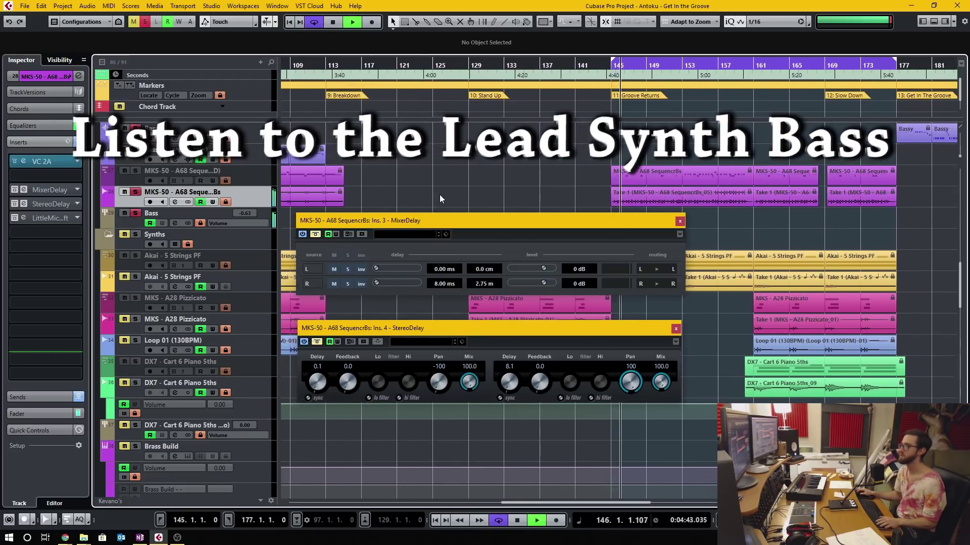
left_click(315, 234)
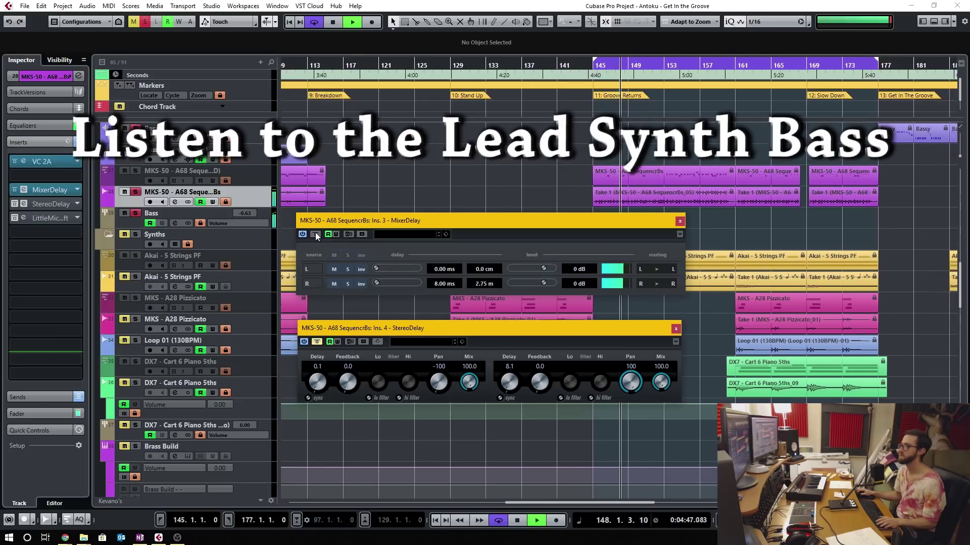
left_click(315, 234)
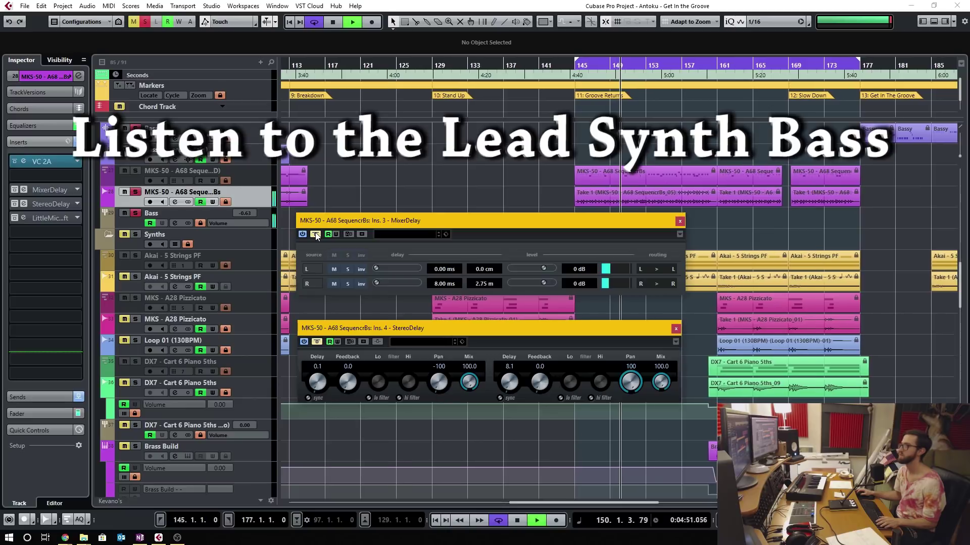
left_click(316, 233)
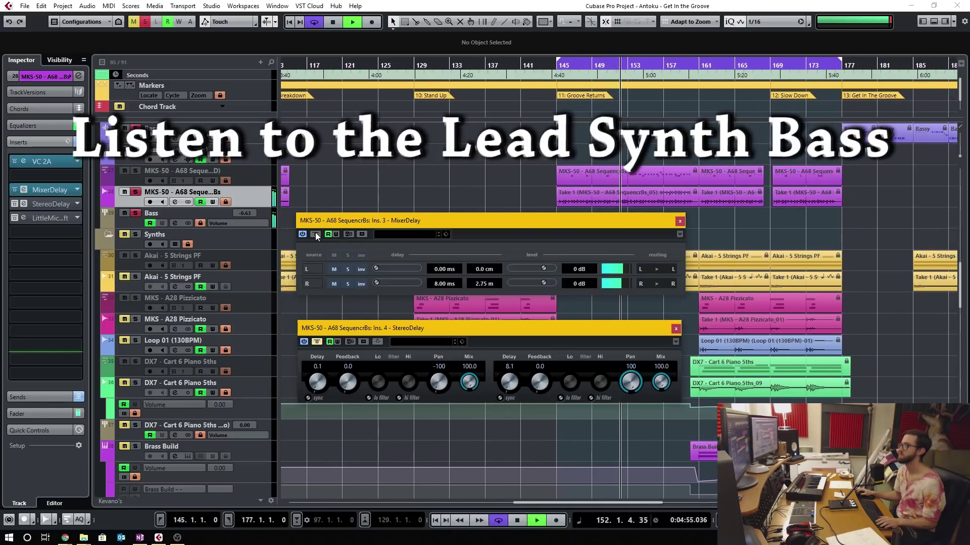
left_click(315, 234)
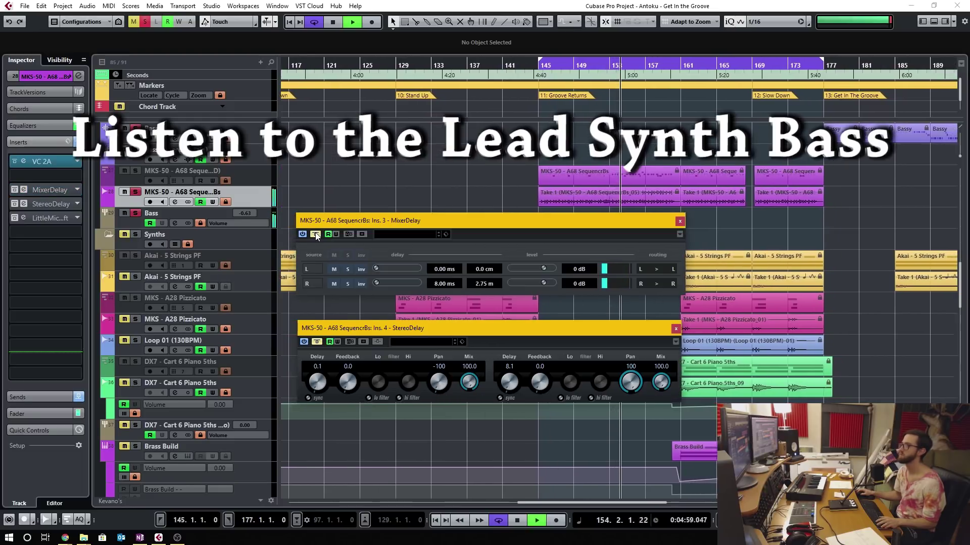
key("space")
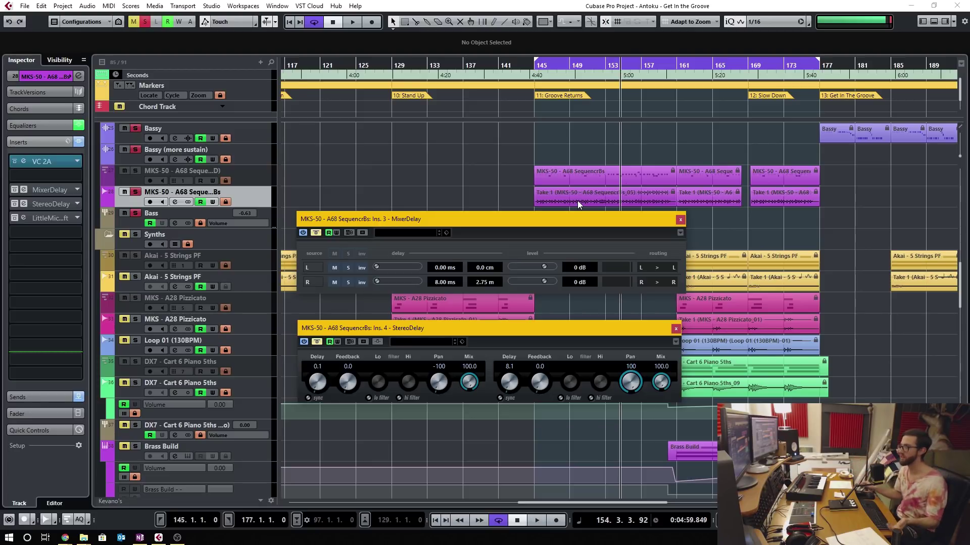
Try narrower StereoDelay panning of -50 and 68, and return the two delay lines to -100 and 100.
mouse_move(436, 327)
left_mouse_down()
mouse_move(426, 292)
mouse_move(444, 310)
mouse_move(439, 317)
left_mouse_up()
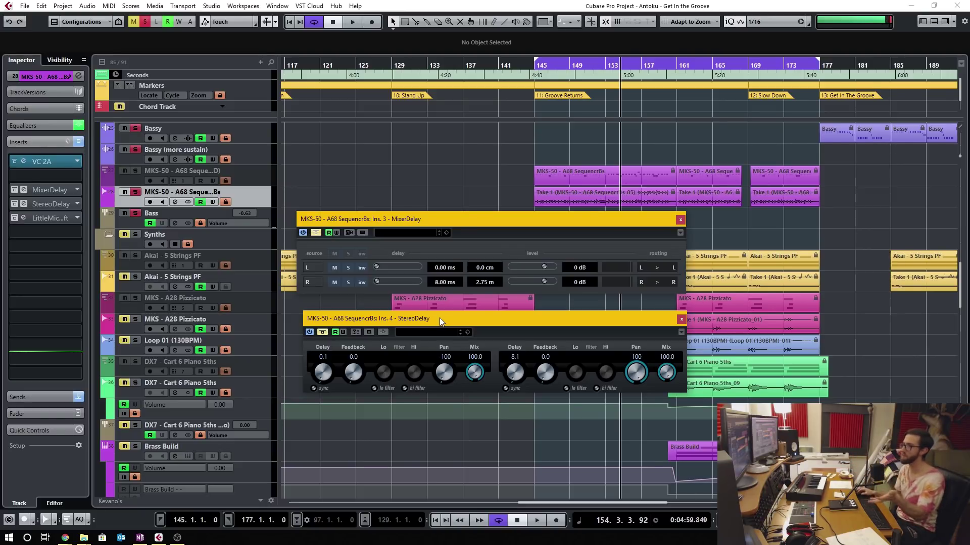
left_click_drag(437, 319, 435, 320)
left_click_drag(441, 371, 443, 357)
mouse_move(625, 372)
left_mouse_down()
mouse_move(629, 404)
mouse_move(629, 390)
left_mouse_up()
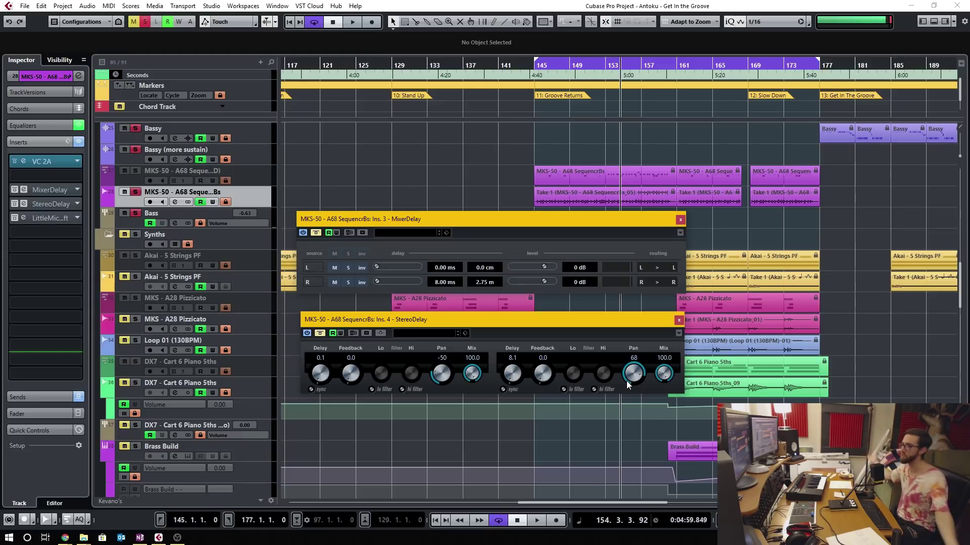
left_click_drag(629, 385, 626, 381)
left_click_drag(441, 374, 467, 388)
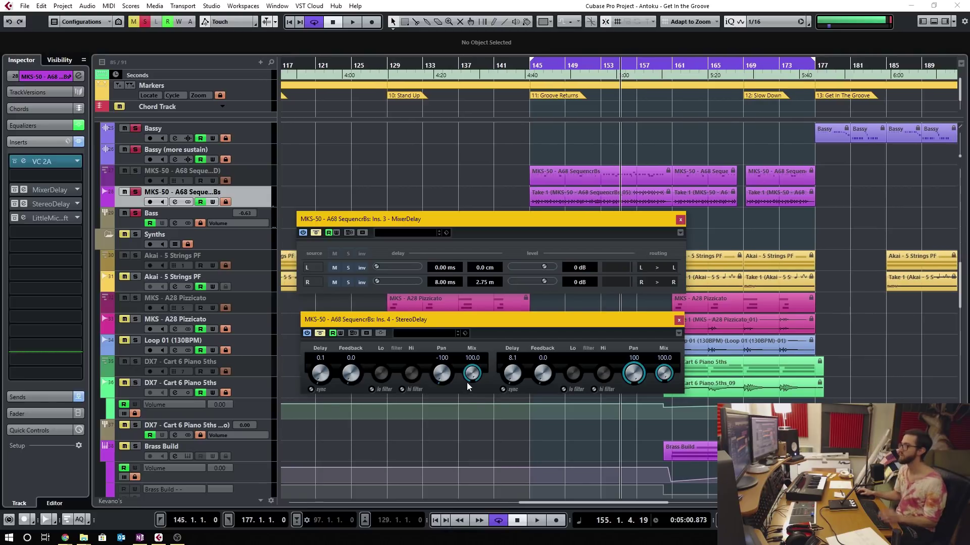
Enable the low and high filters on StereoDelay's first delay line and the high filter on the second.
left_click(374, 392)
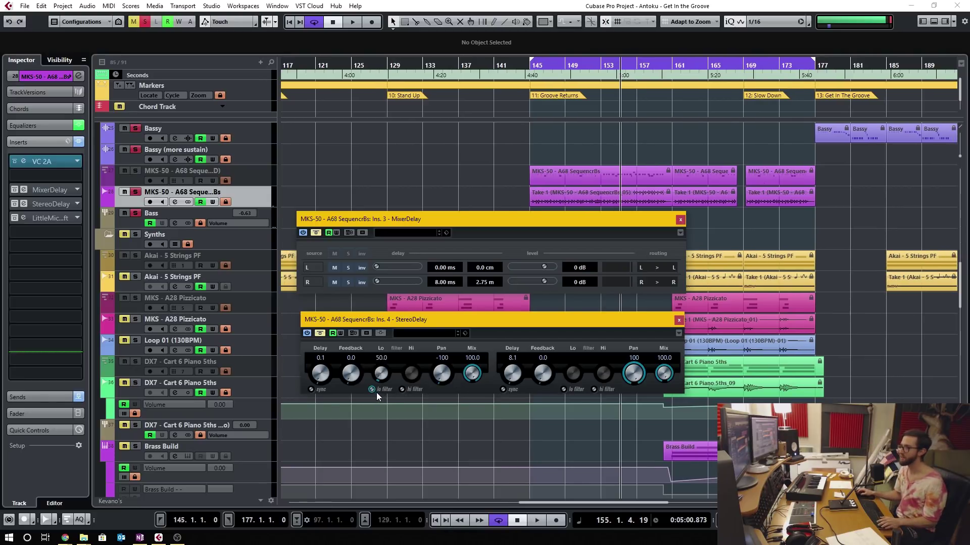
left_click(403, 390)
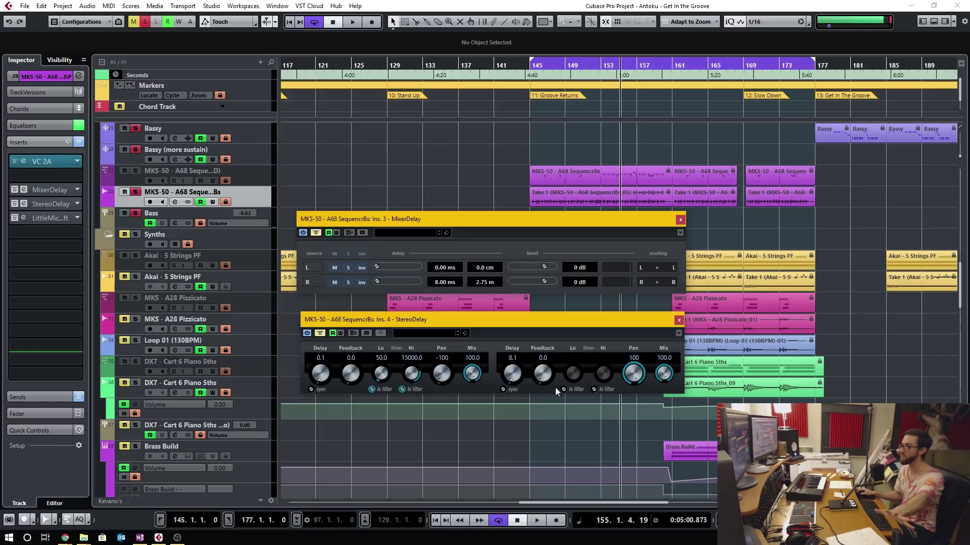
left_click(594, 389)
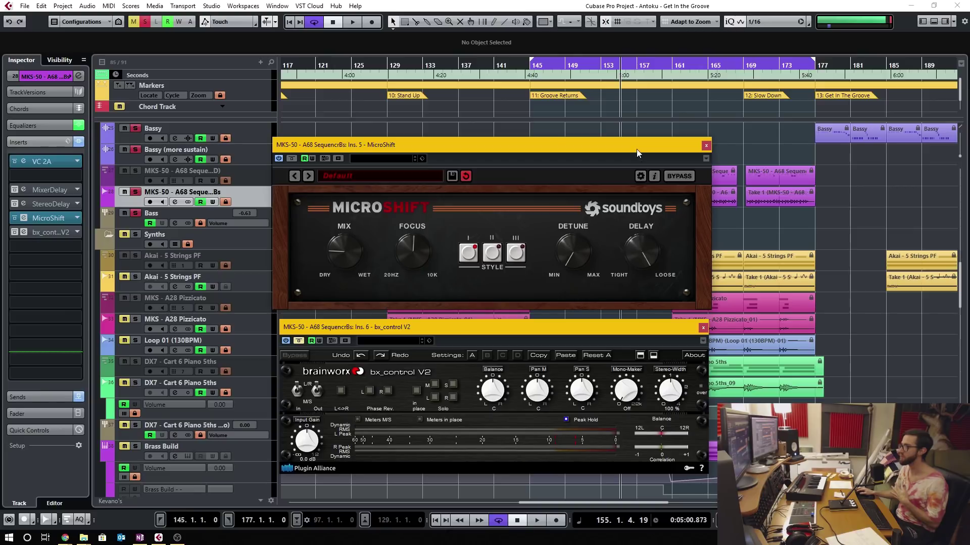
Raise MicroShift's Detune to about midway and select style III.
left_click_drag(640, 245, 619, 192)
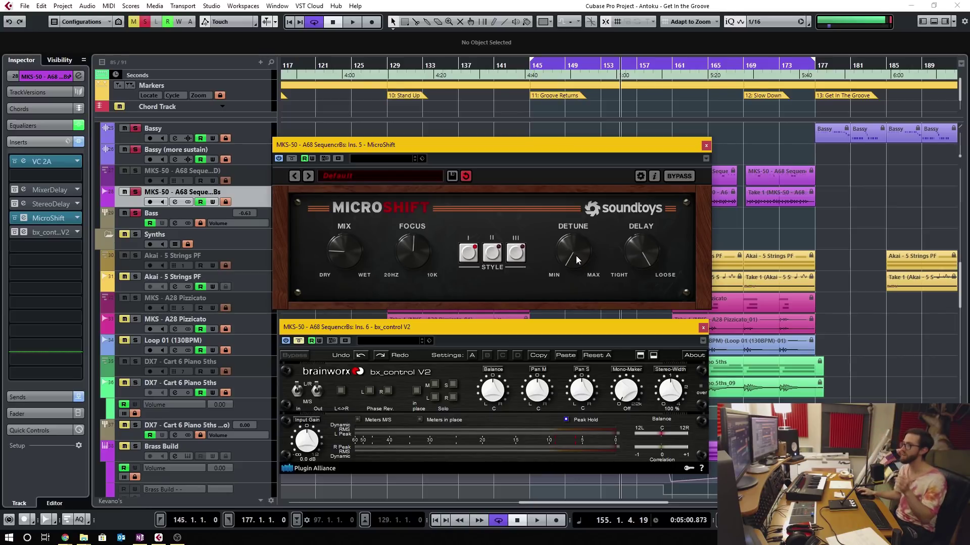
left_click_drag(573, 256, 574, 243)
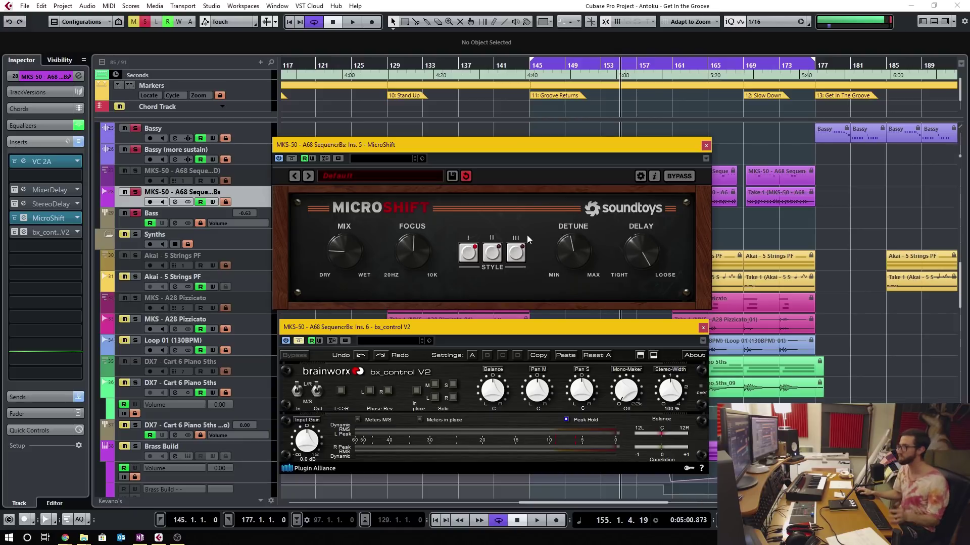
left_click(514, 253)
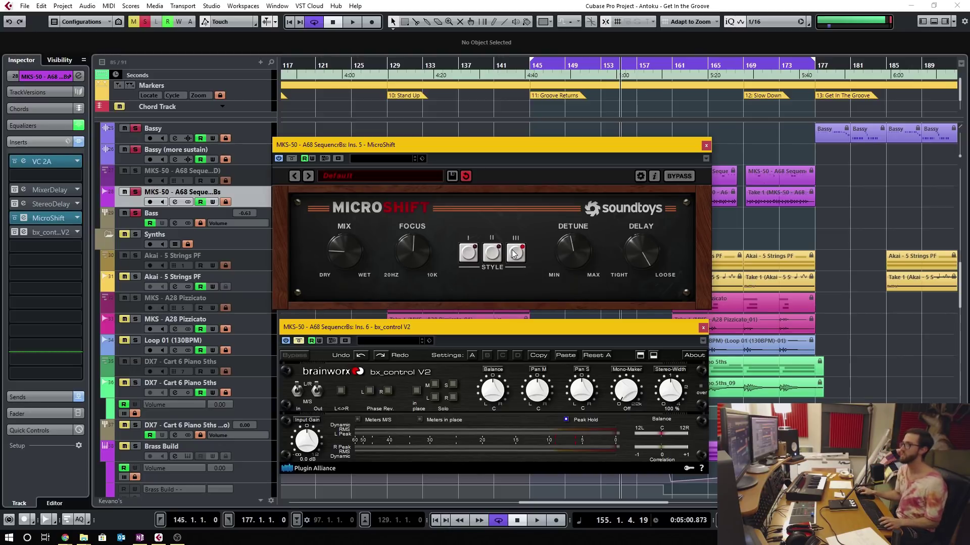
Try sweeping MicroShift's Focus between the low and high ends, and return it to about the centre.
left_click_drag(406, 255, 418, 280)
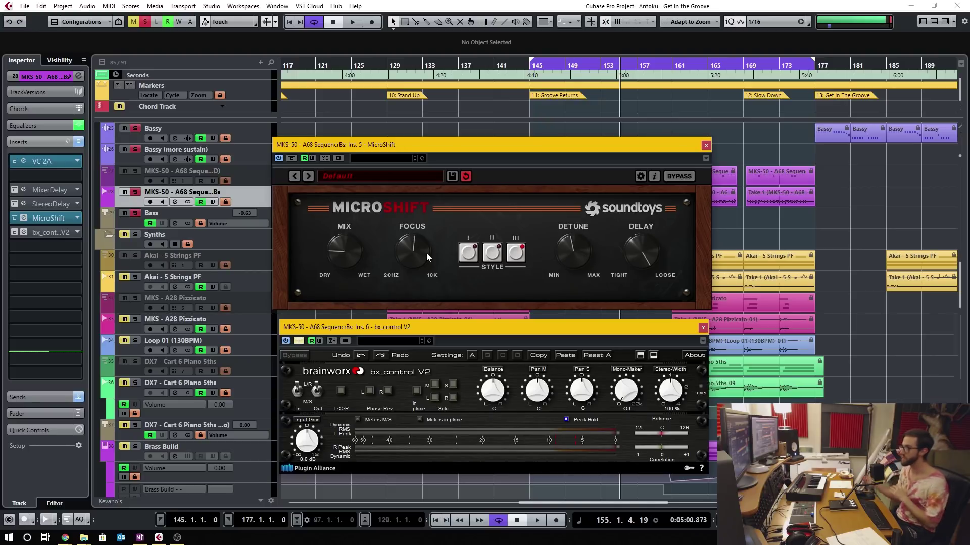
left_click_drag(419, 265, 418, 243)
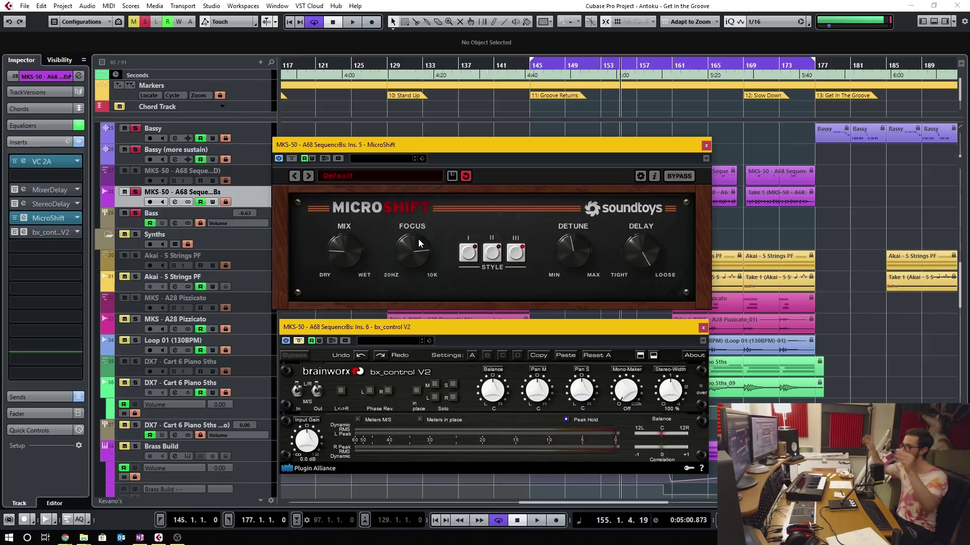
left_click_drag(419, 243, 411, 372)
left_click_drag(412, 263, 410, 223)
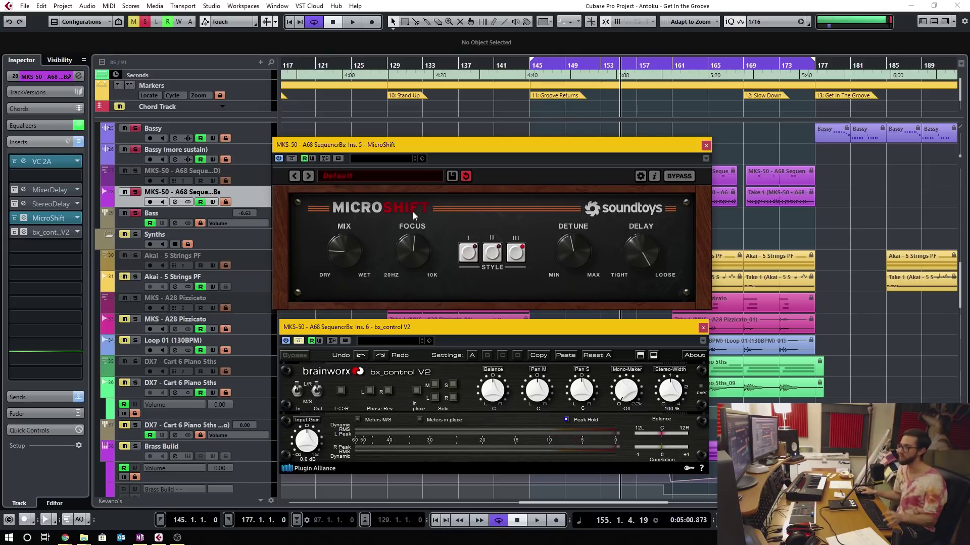
Set MicroShift's Mix and Delay to about midway and reduce its Detune.
left_click_drag(350, 299, 344, 271)
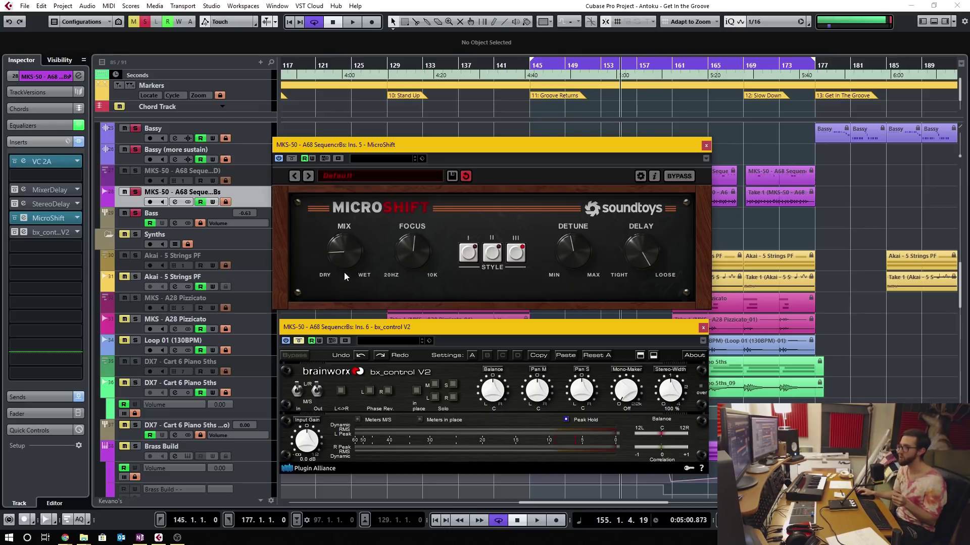
left_click_drag(347, 158, 348, 227)
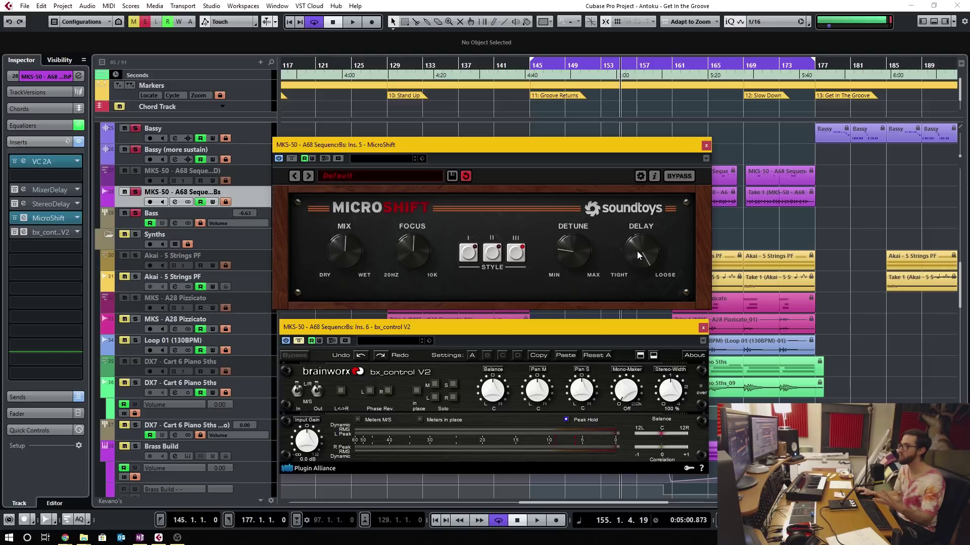
left_click_drag(633, 282, 633, 288)
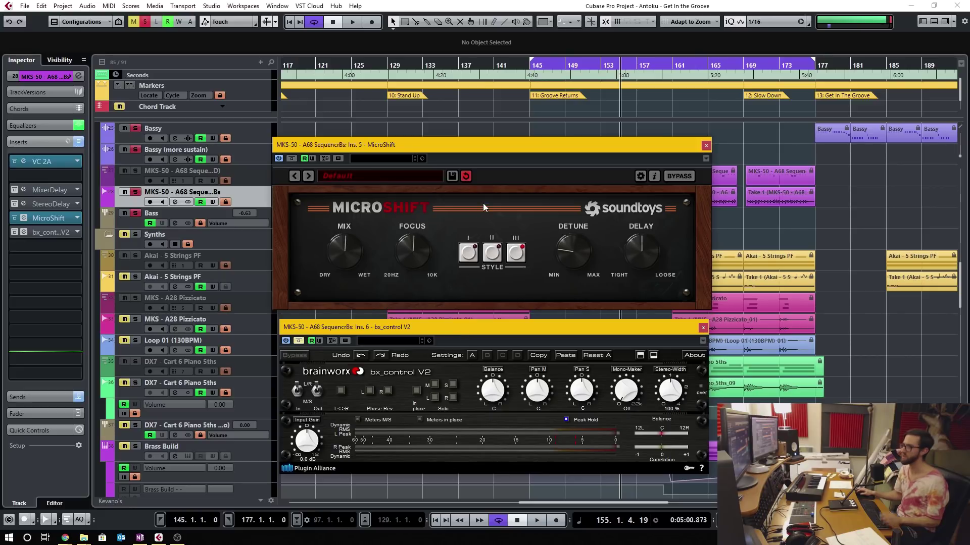
Activate bx_control V2 in place of MicroShift and set its Stereo-Width to 250 %.
left_click(504, 324)
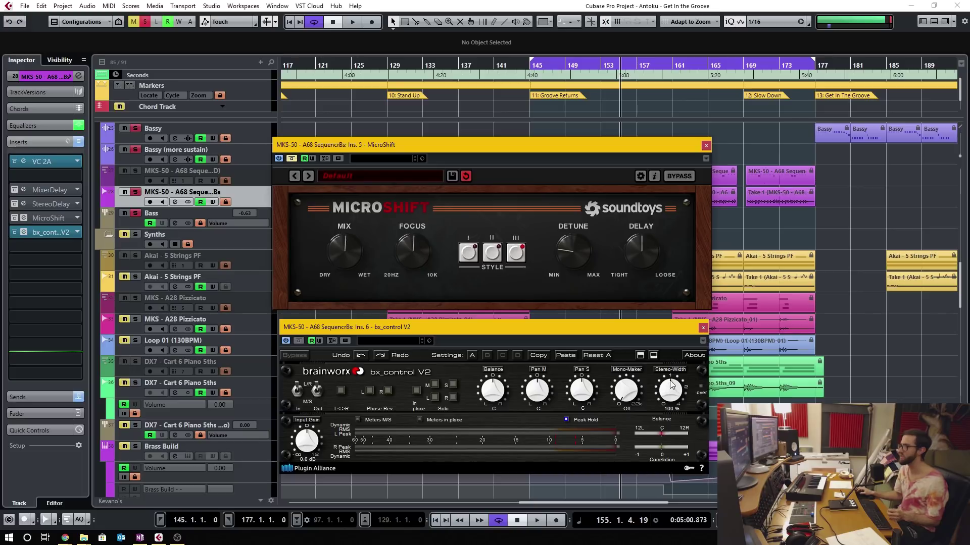
left_click_drag(670, 392, 661, 348)
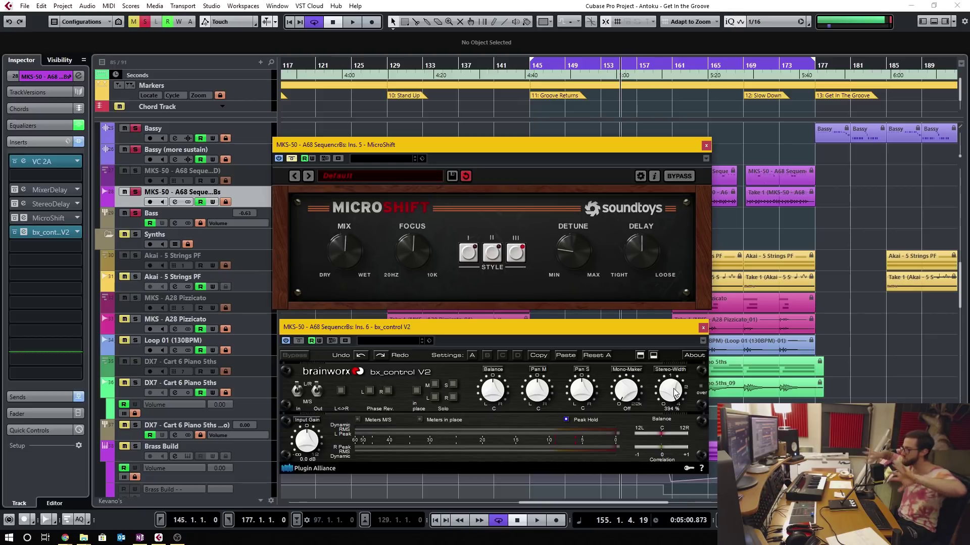
mouse_move(675, 392)
left_mouse_down()
mouse_move(663, 421)
mouse_move(664, 400)
left_mouse_up()
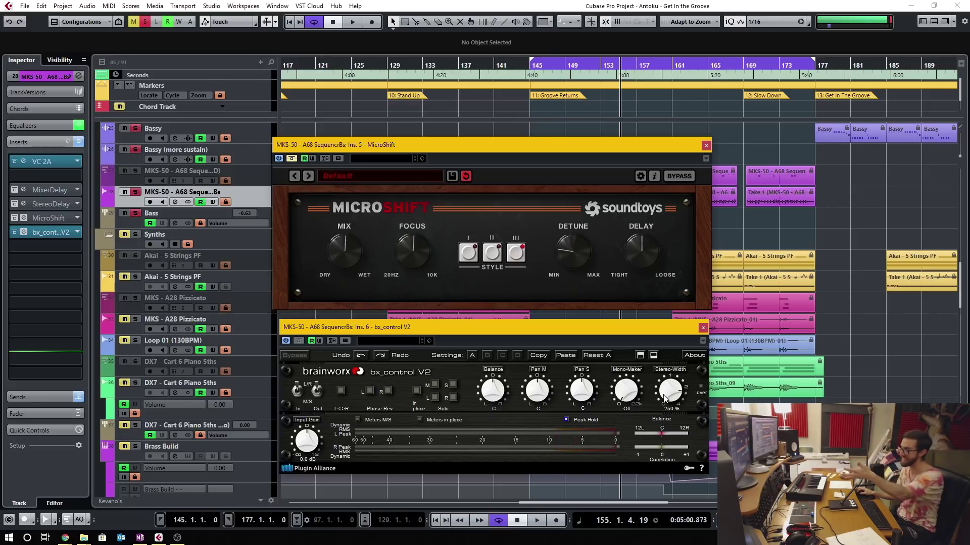
Duplicate the MKS-50 - A68 SequencrBs audio track and solo the duplicate alongside the original.
left_click(244, 198)
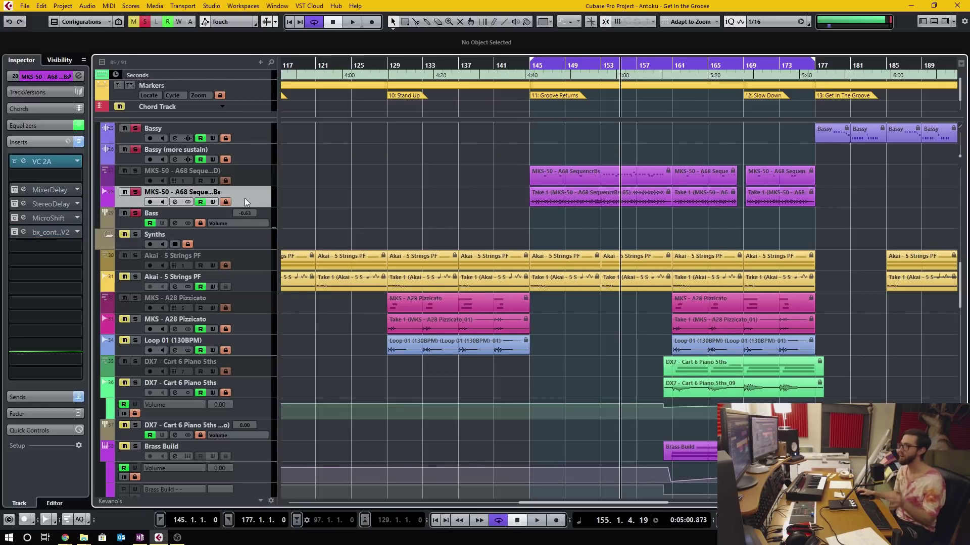
right_click(245, 198)
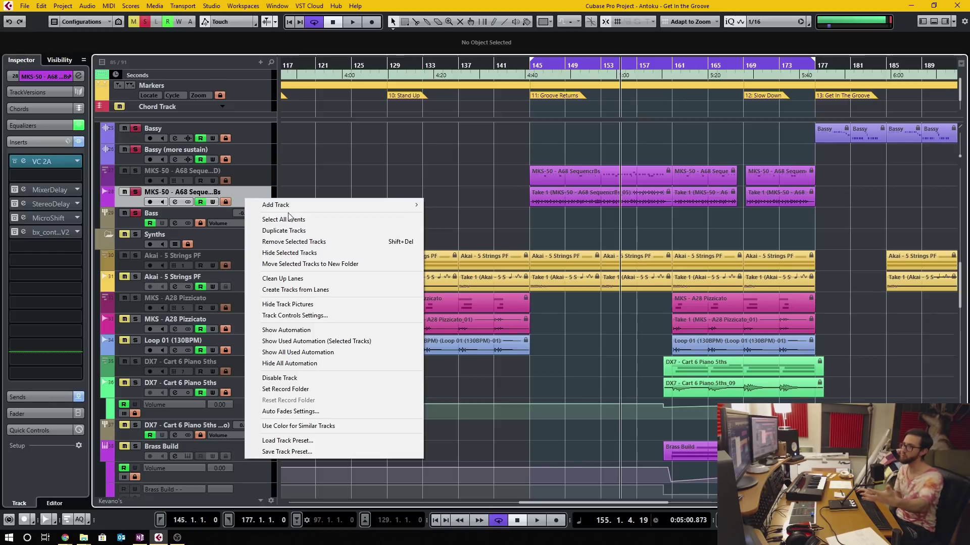
left_click(320, 231)
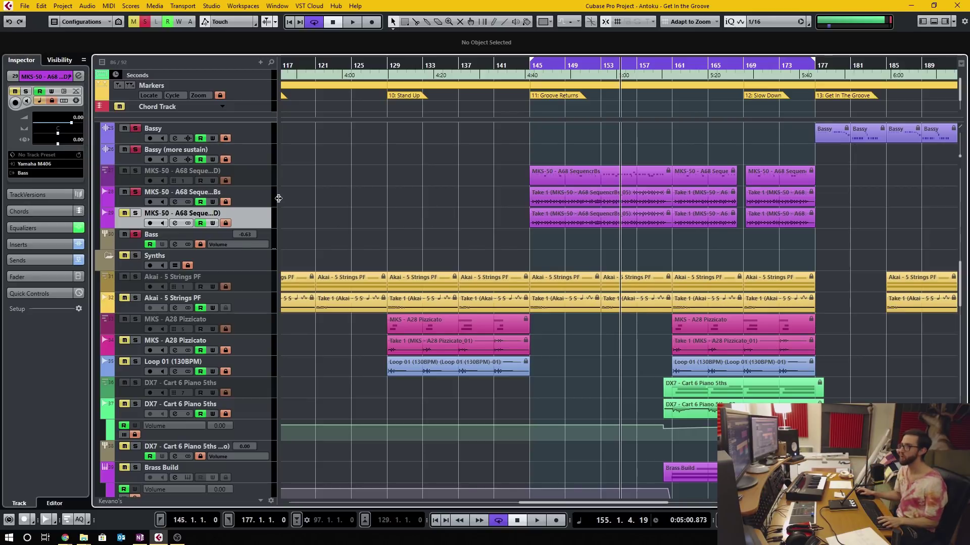
left_click(262, 201)
left_click(138, 212)
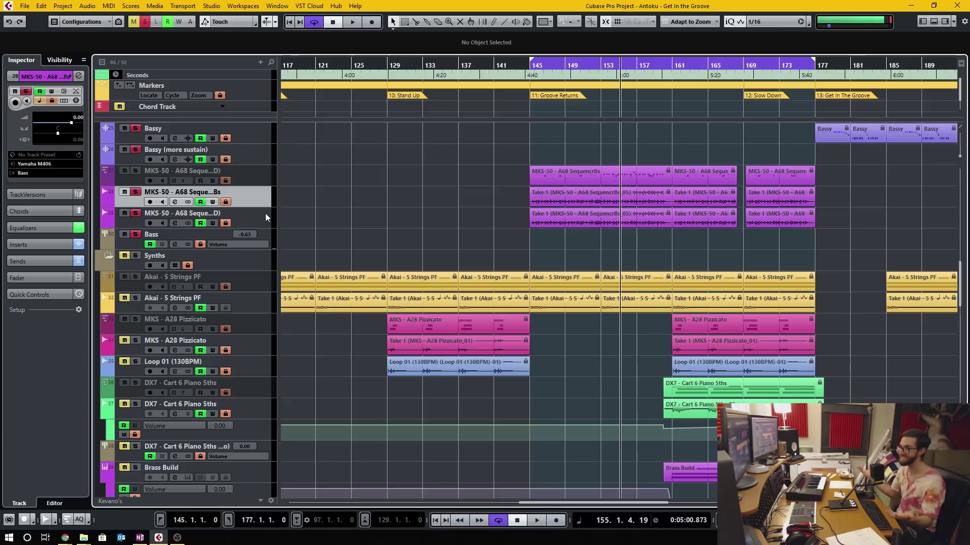
left_click(613, 205)
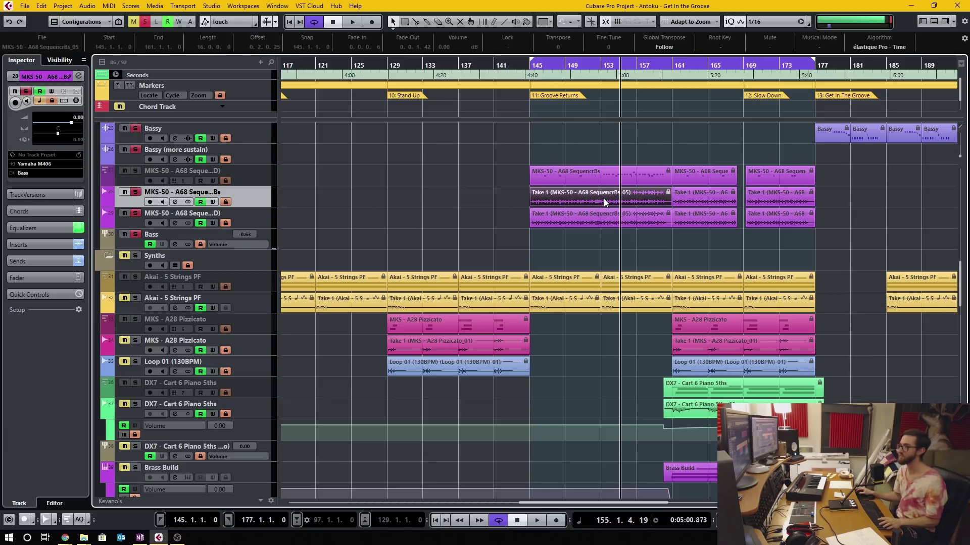
left_click(507, 216)
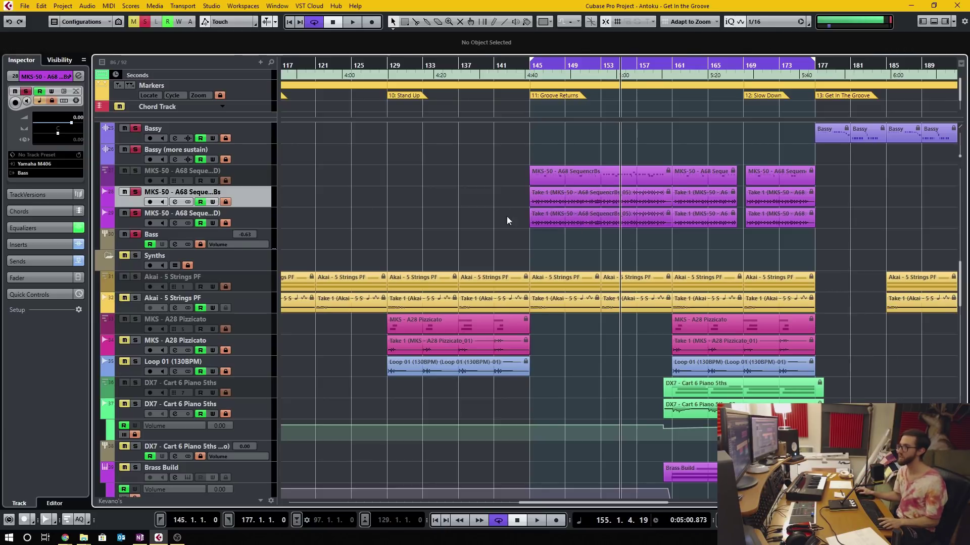
Pan the original MKS-50 bass track hard left and its duplicate hard right in their channel settings.
left_click(174, 201)
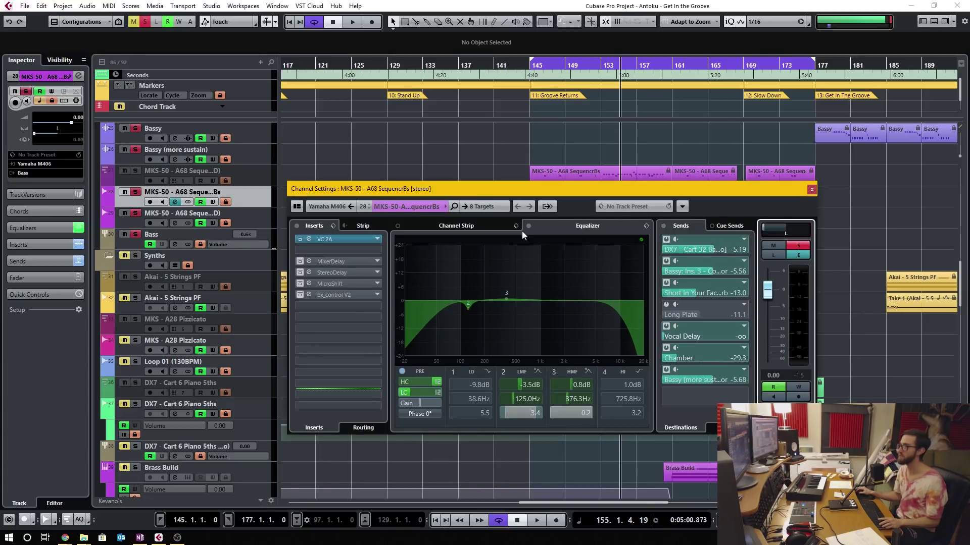
left_click(249, 223)
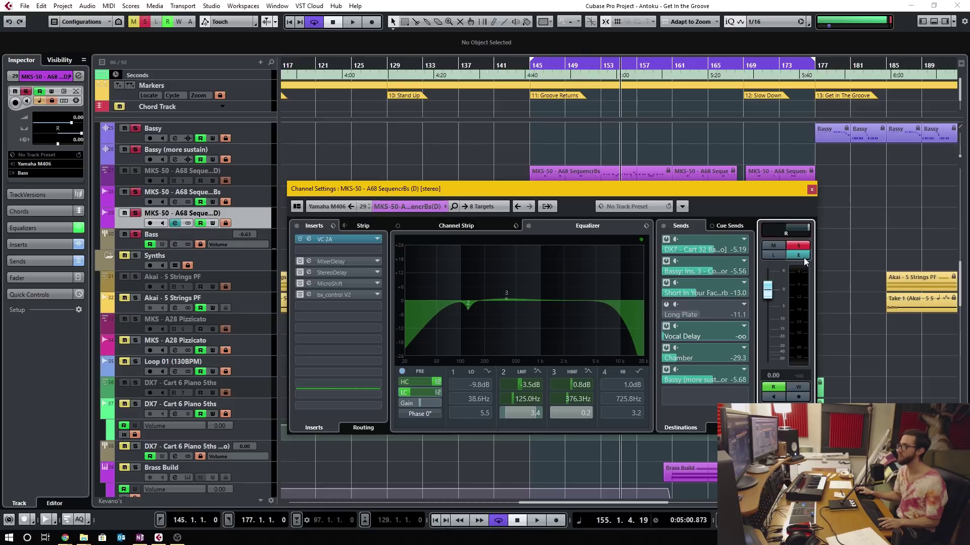
left_click(812, 189)
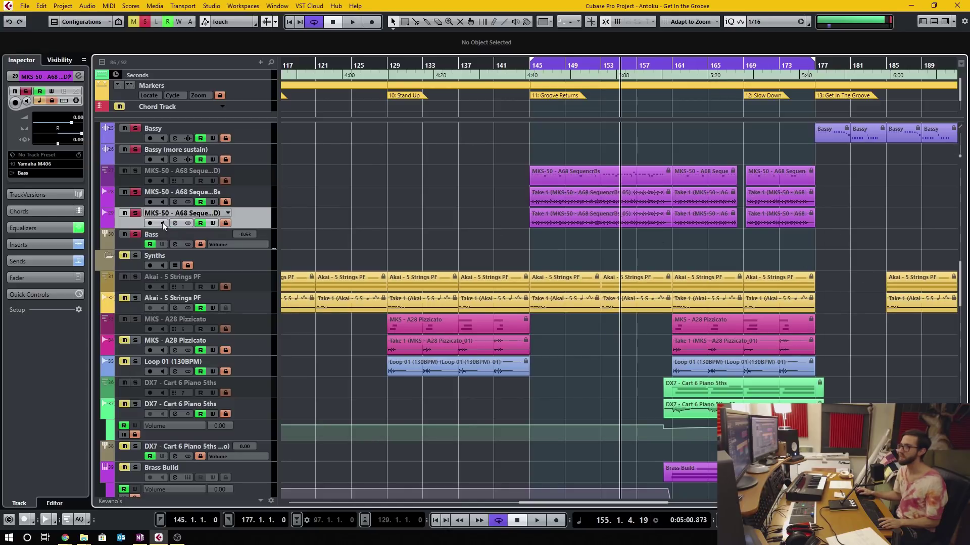
Set the duplicate MKS-50 bass track's delay to 8.00 ms.
double_click(75, 139)
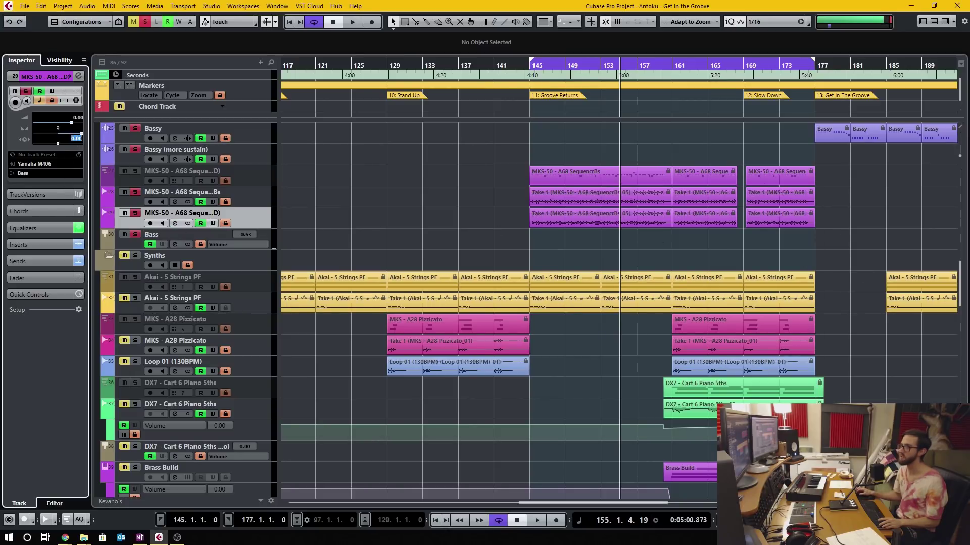
key("Return")
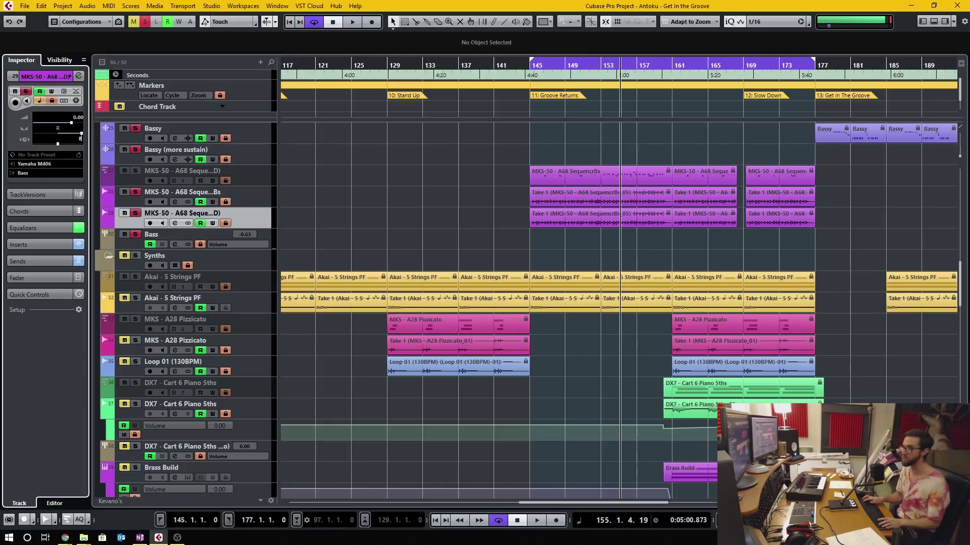
left_click_drag(77, 139, 94, 140)
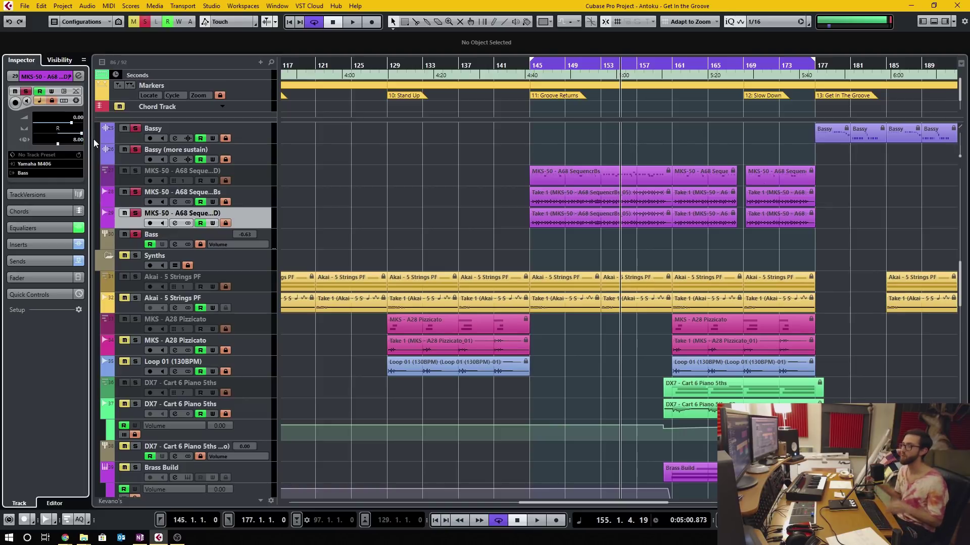